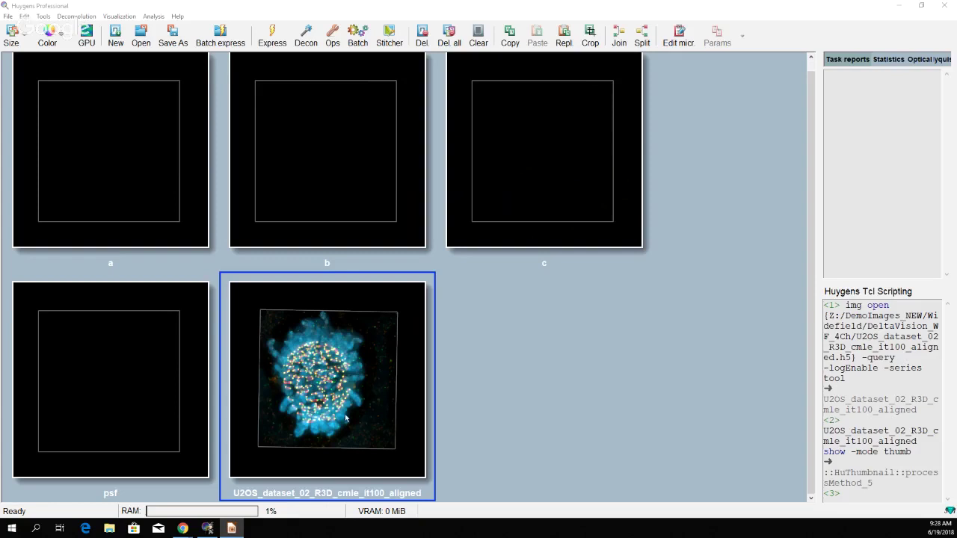
# Open the Colocalization analyzer for the U2OS_dataset_02_R3D_cmle_it100_aligned image and maximize its window
pyautogui.click(344, 429)
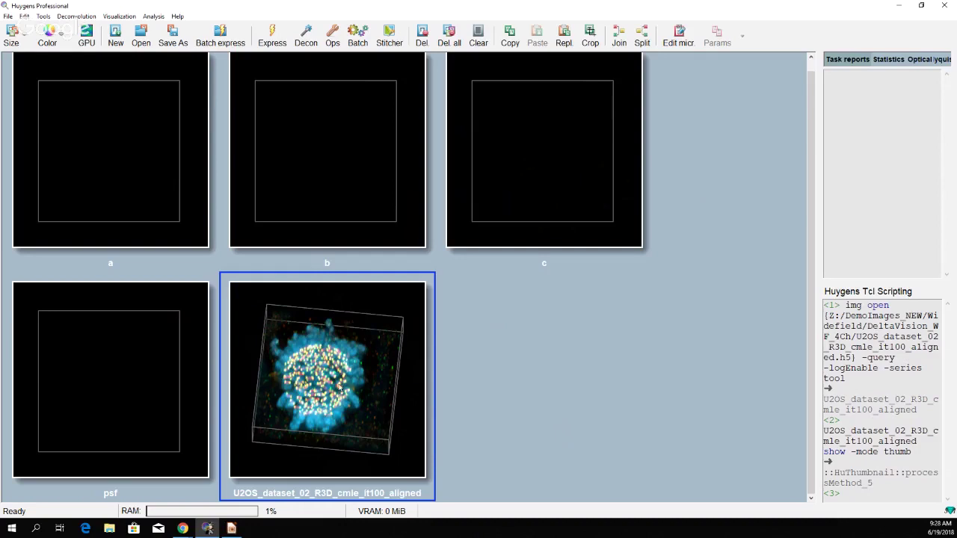
pyautogui.click(150, 18)
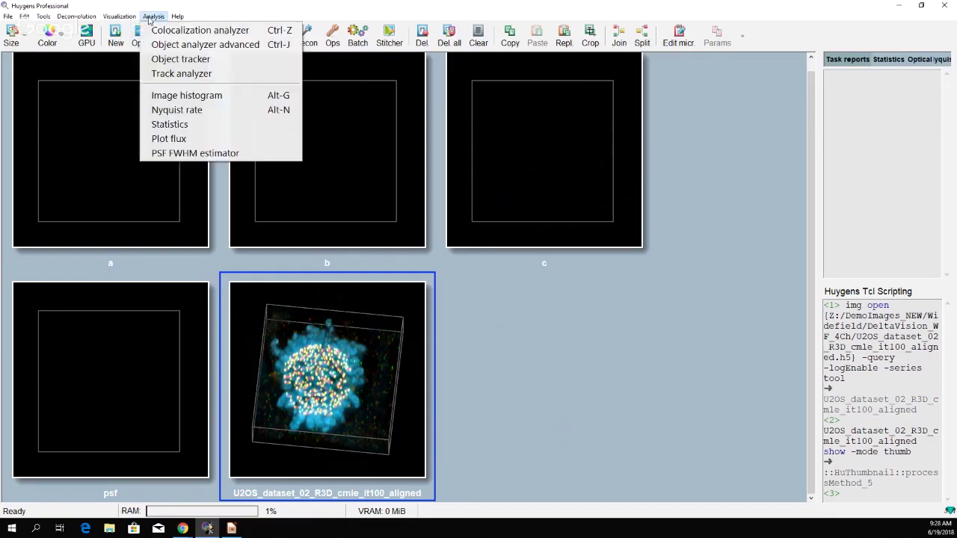
pyautogui.click(206, 30)
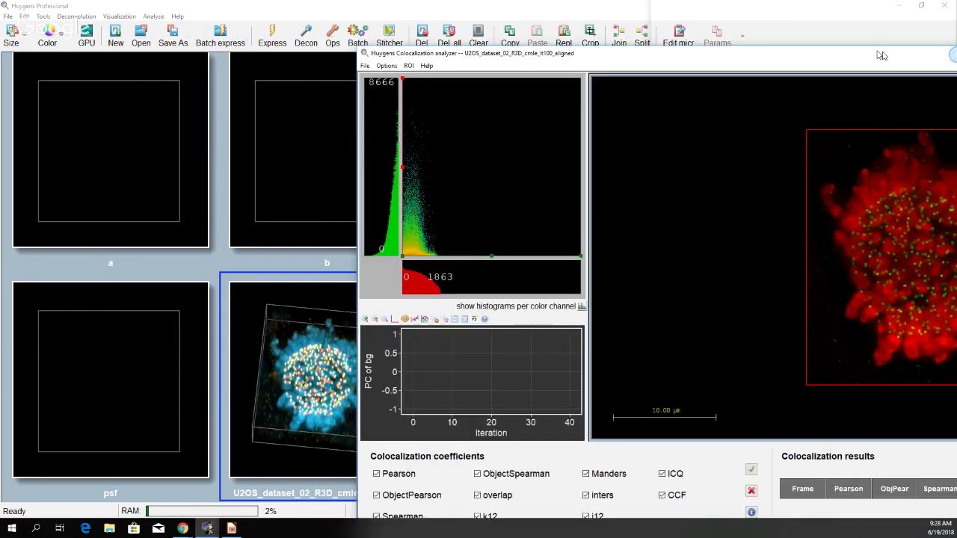
pyautogui.doubleClick(882, 55)
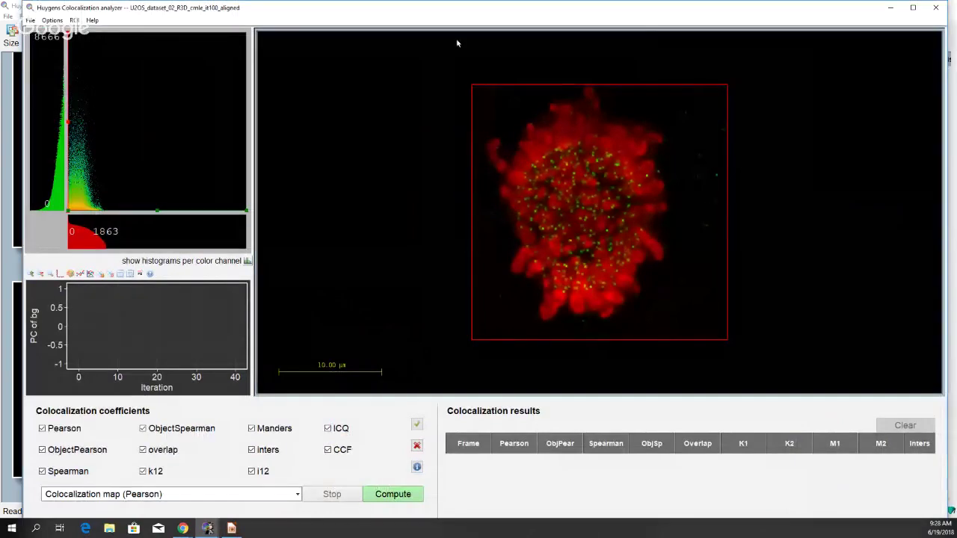
pyautogui.click(914, 9)
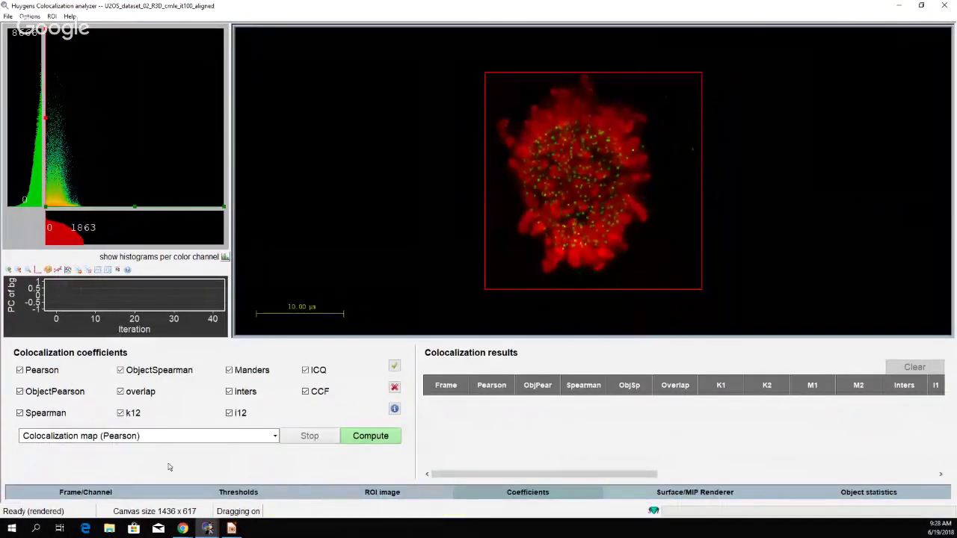
pyautogui.click(91, 492)
pyautogui.click(213, 492)
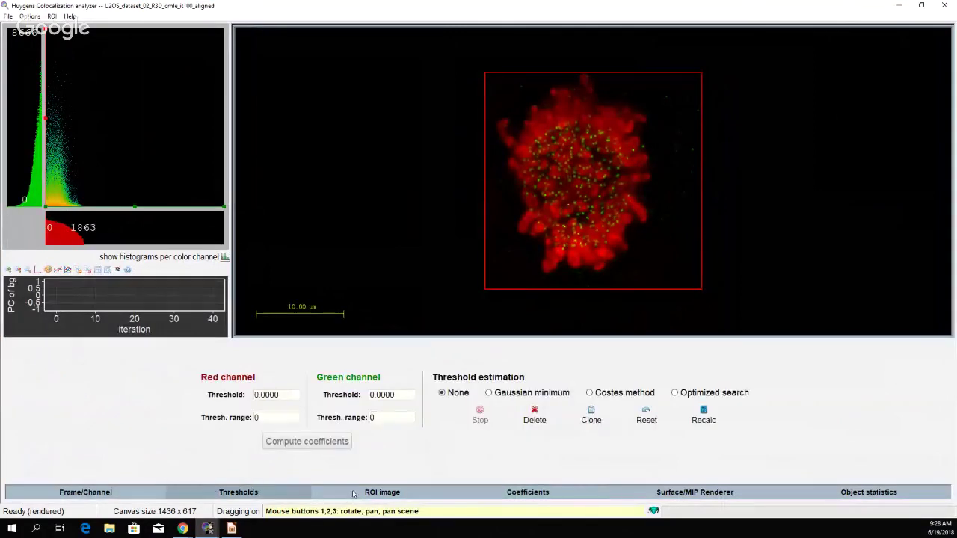
pyautogui.click(356, 492)
pyautogui.click(512, 492)
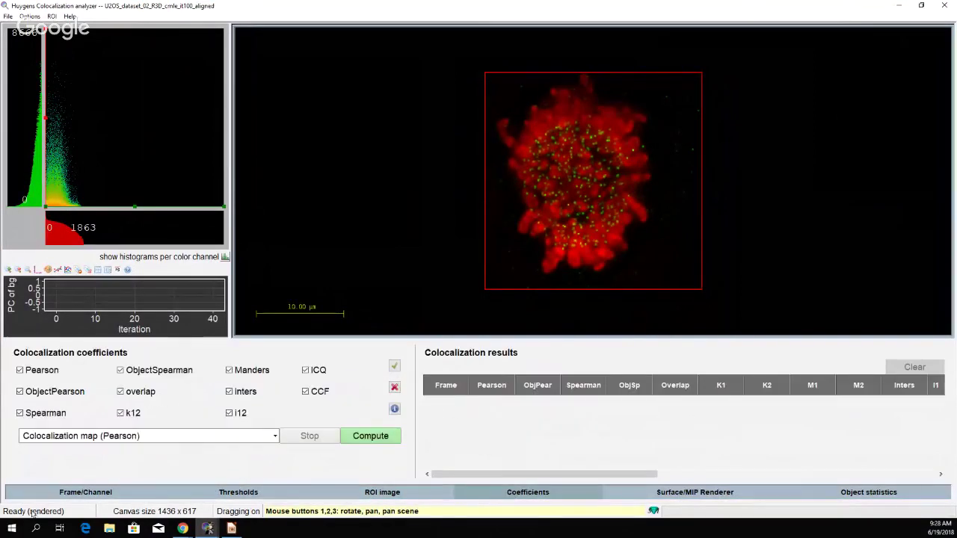
# Assign Chan 1 as the red channel and Chan 2 as the green channel for the colocalization analysis
pyautogui.click(79, 493)
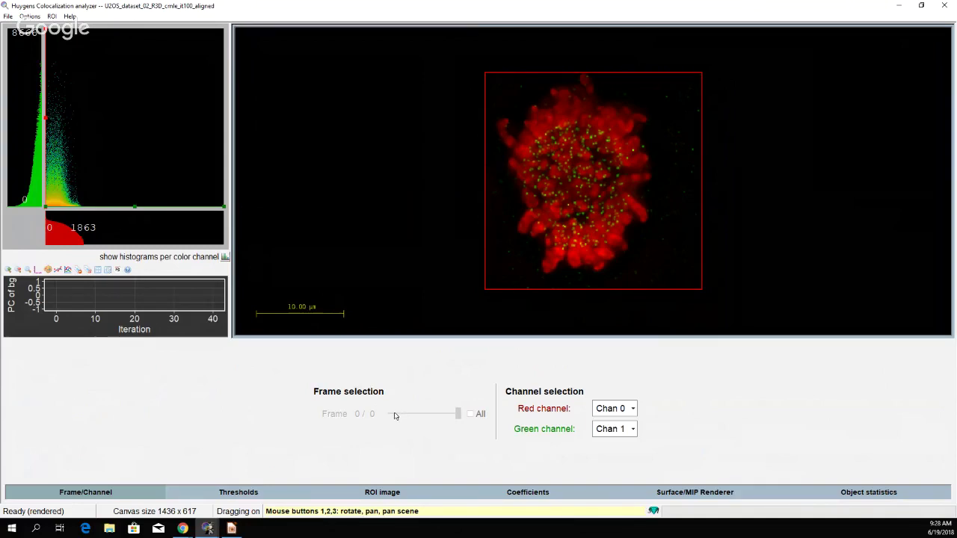
pyautogui.click(623, 410)
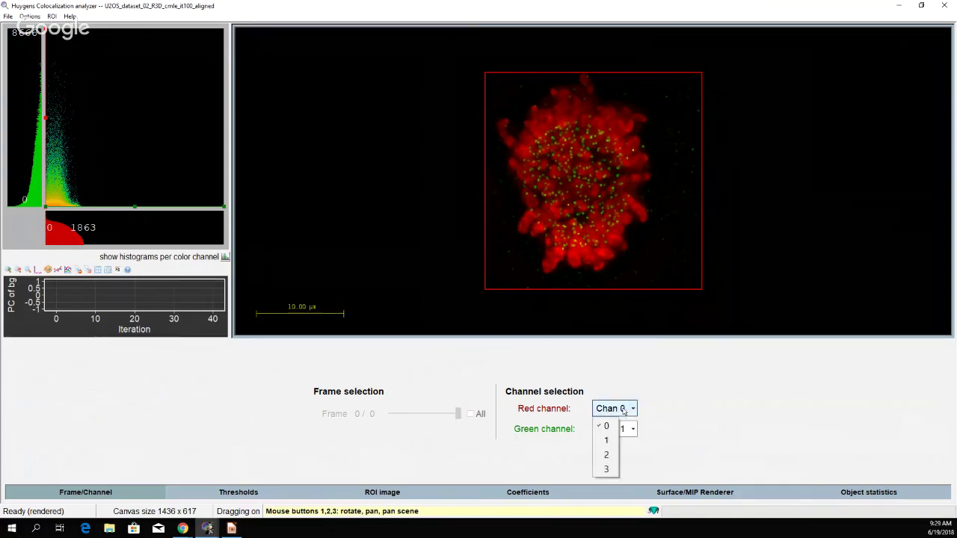
pyautogui.click(607, 440)
pyautogui.click(623, 430)
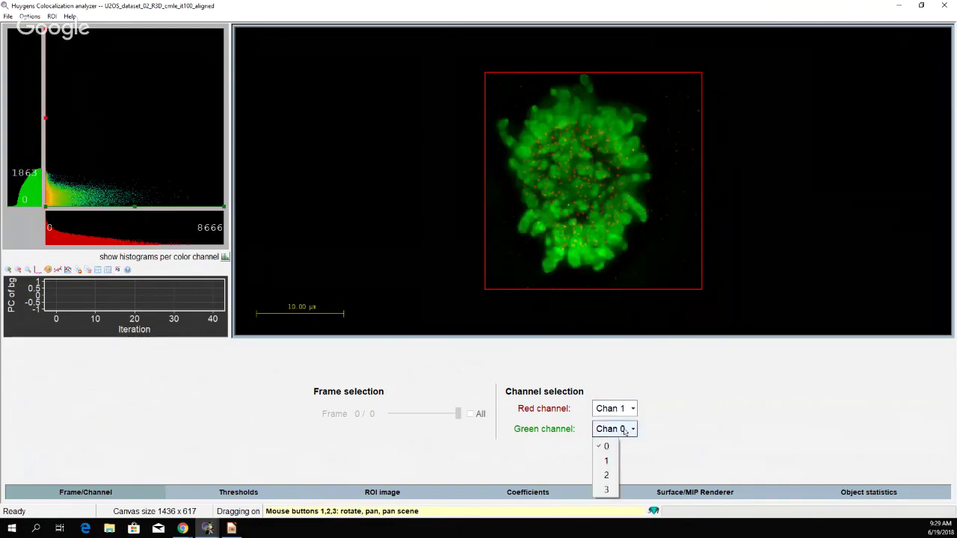
pyautogui.click(610, 474)
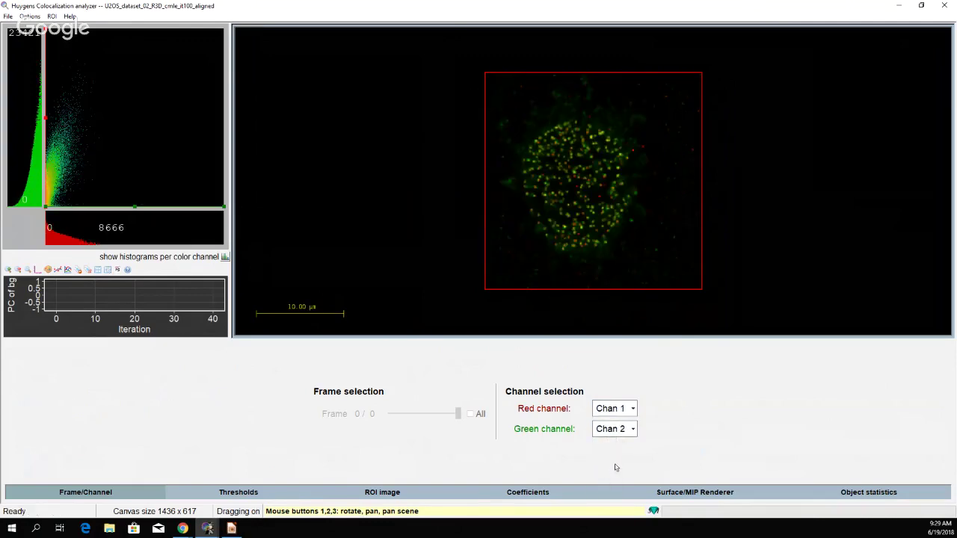
pyautogui.scroll(4, 586, 199)
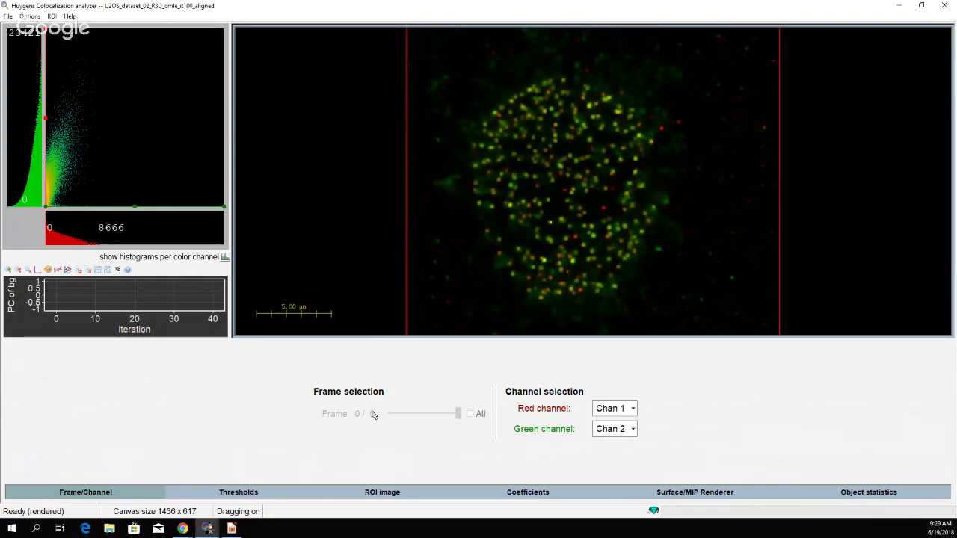
# Review the threshold estimation options for the red and green channels
pyautogui.click(250, 493)
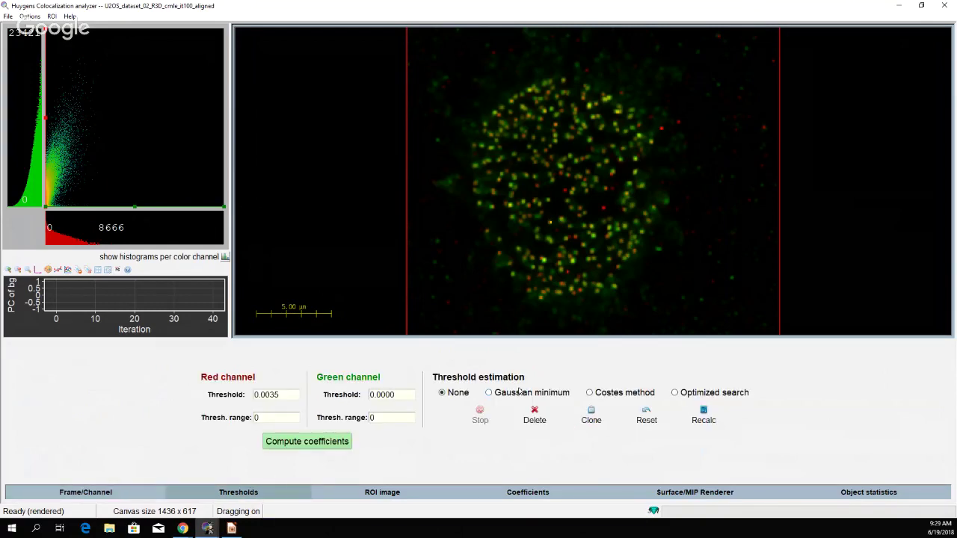
pyautogui.click(525, 394)
# Create a freehand ROI around the cluster of spots in the nucleus and set its display brightness to 0.19
pyautogui.click(397, 493)
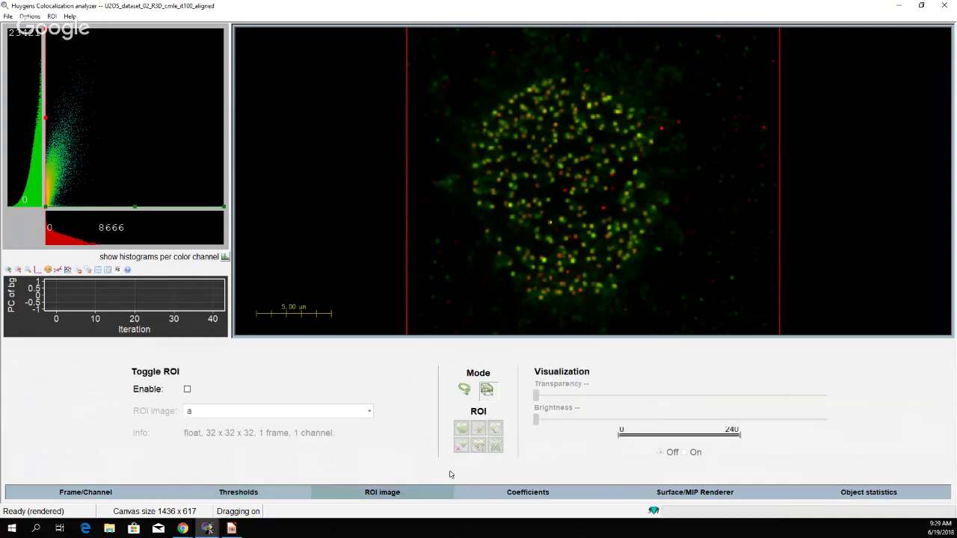
pyautogui.click(463, 390)
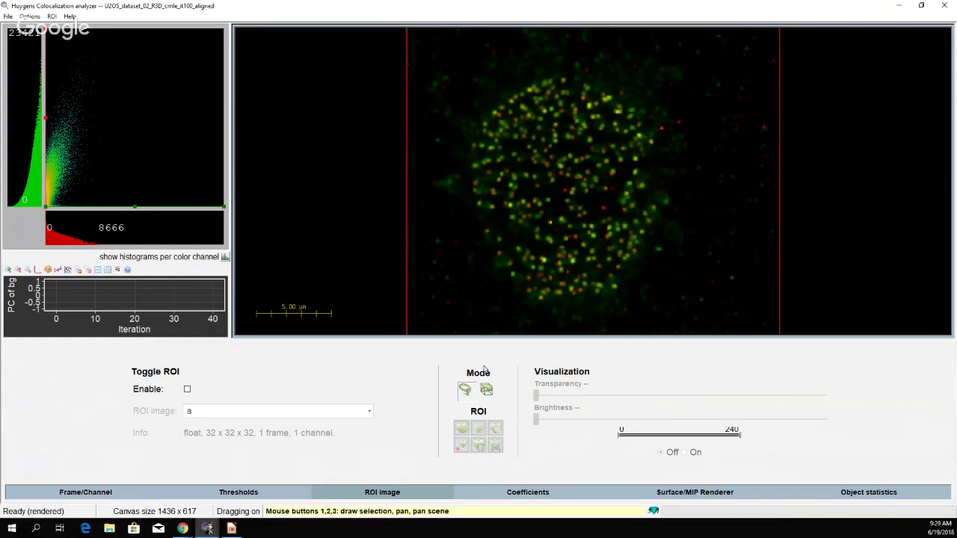
pyautogui.moveTo(547, 297)
pyautogui.mouseDown()
pyautogui.moveTo(482, 149)
pyautogui.moveTo(505, 107)
pyautogui.moveTo(569, 84)
pyautogui.moveTo(612, 96)
pyautogui.moveTo(639, 128)
pyautogui.moveTo(652, 192)
pyautogui.moveTo(638, 258)
pyautogui.moveTo(546, 297)
pyautogui.mouseUp()
pyautogui.click(461, 428)
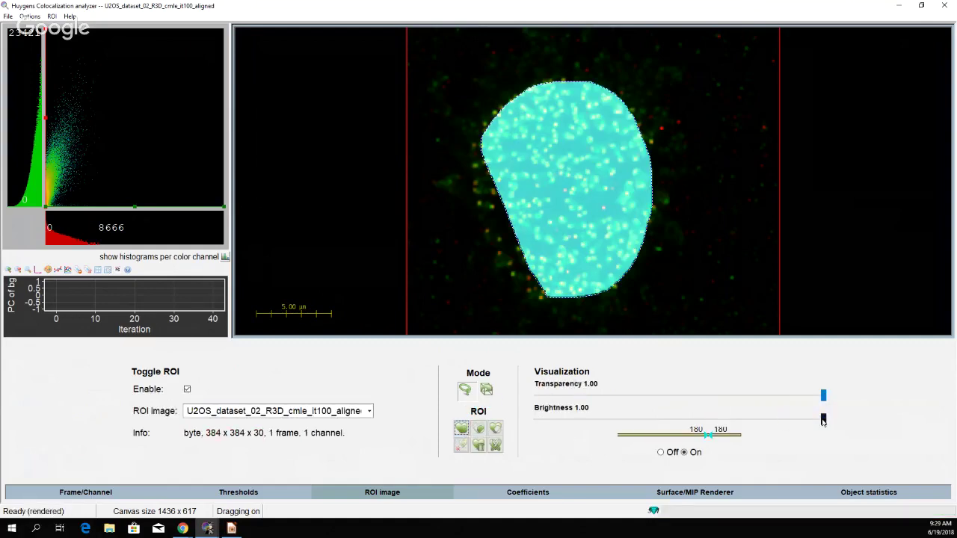
pyautogui.moveTo(823, 421); pyautogui.dragTo(591, 424)
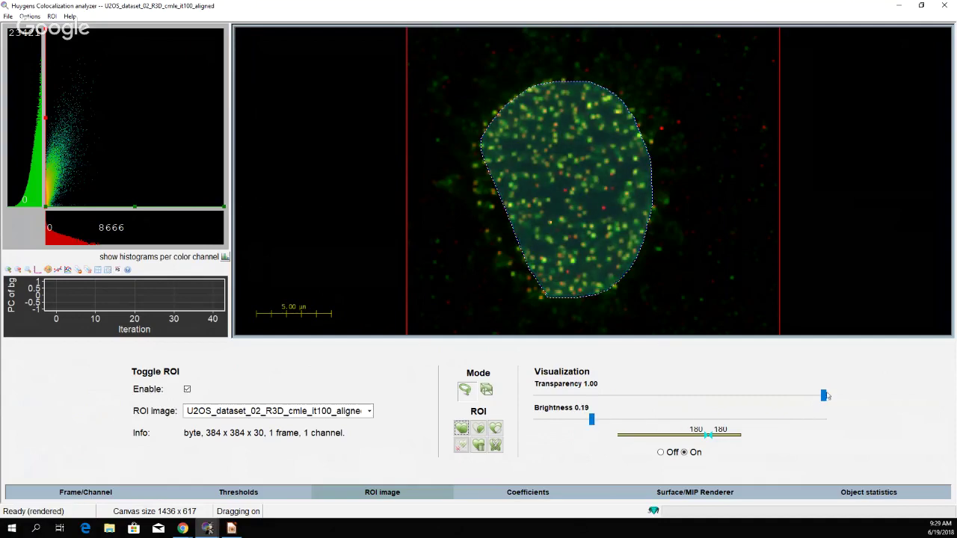
# Compute all colocalization coefficients within the ROI, keeping the Pearson-based colocalization map
pyautogui.click(550, 493)
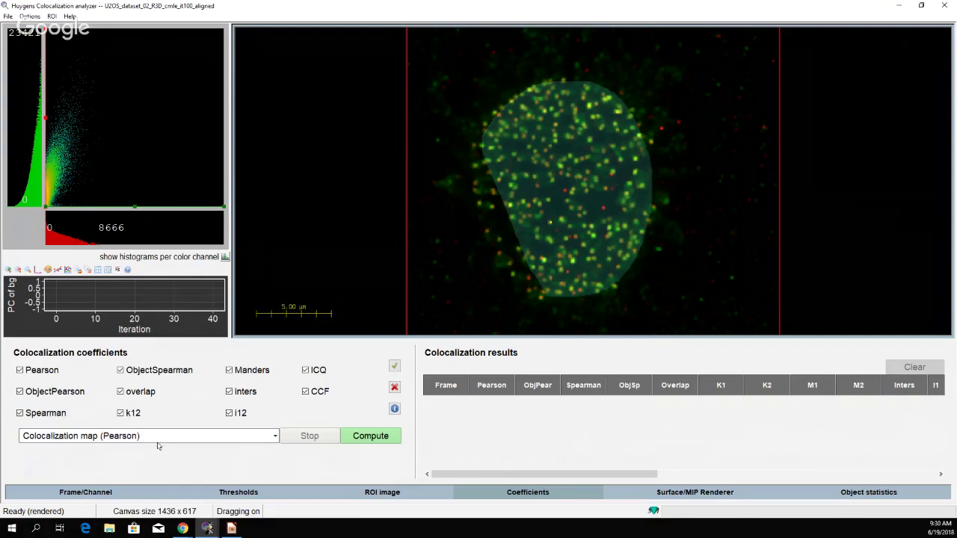
pyautogui.click(276, 437)
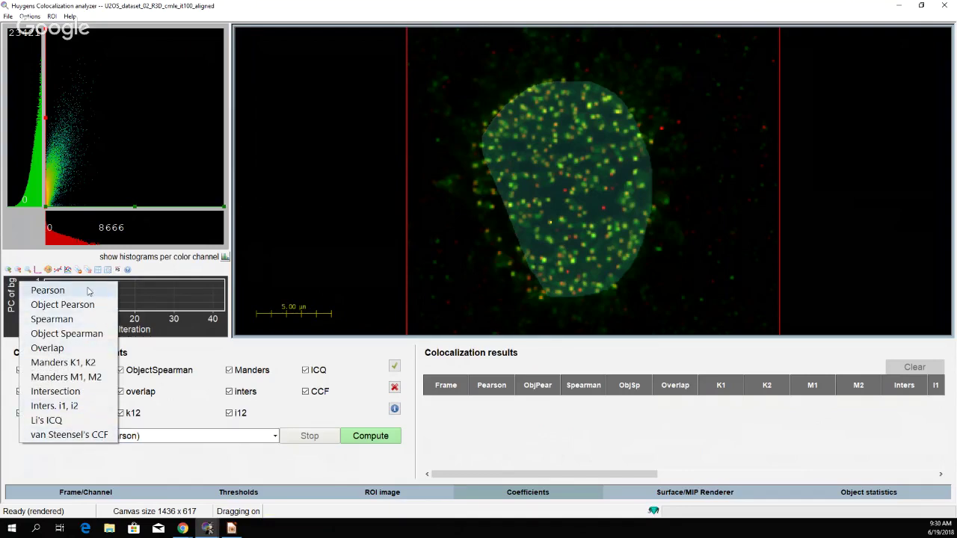
pyautogui.click(232, 468)
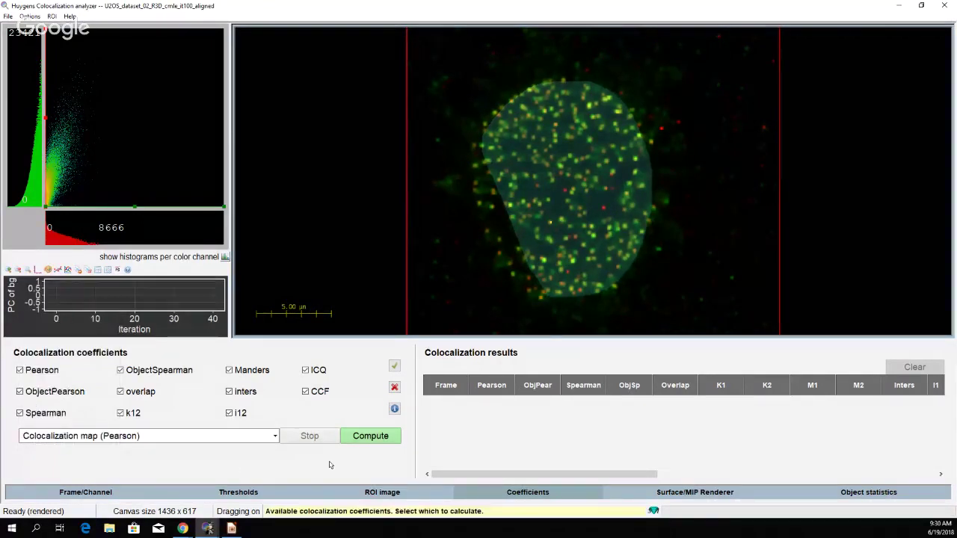
pyautogui.click(374, 438)
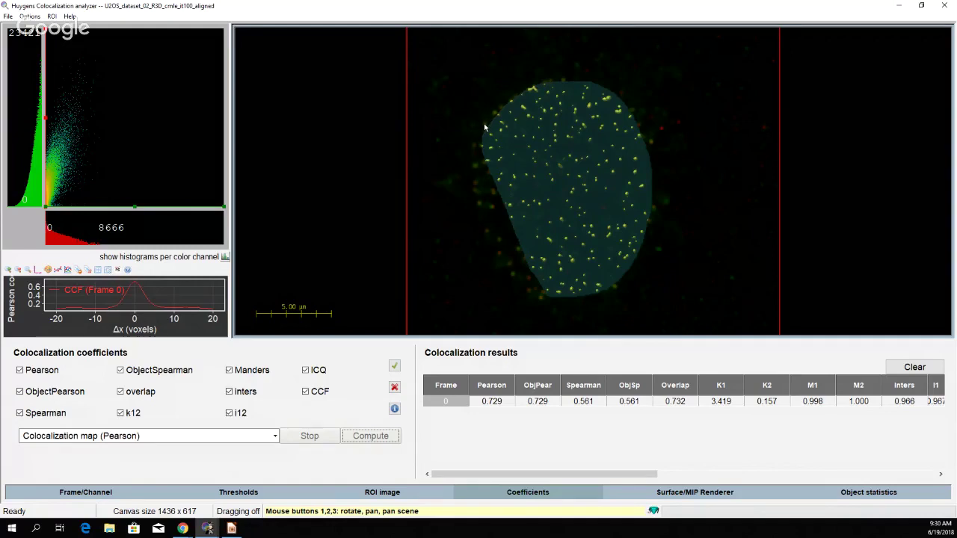
# Check the surface and MIP rendering settings, and generate colocalization statistics for all objects
pyautogui.click(699, 492)
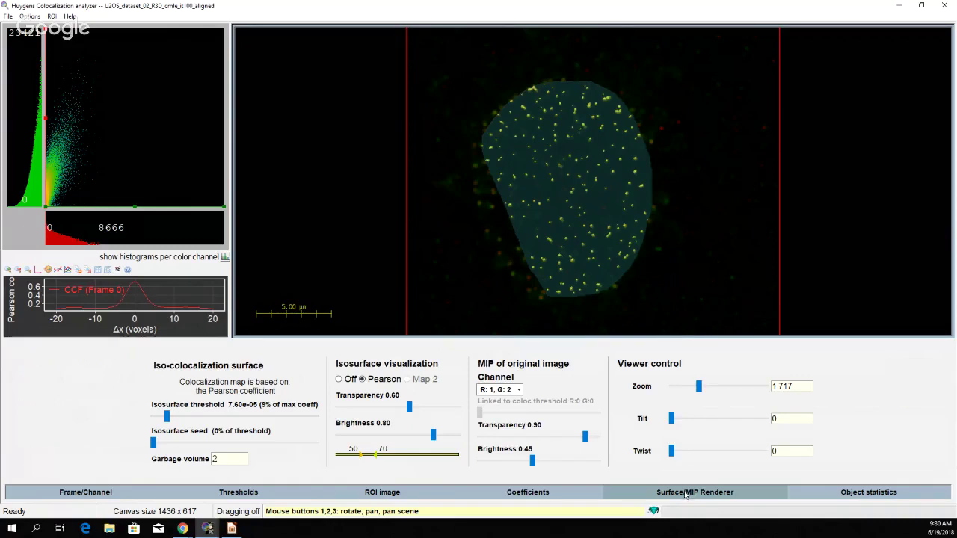
pyautogui.click(886, 495)
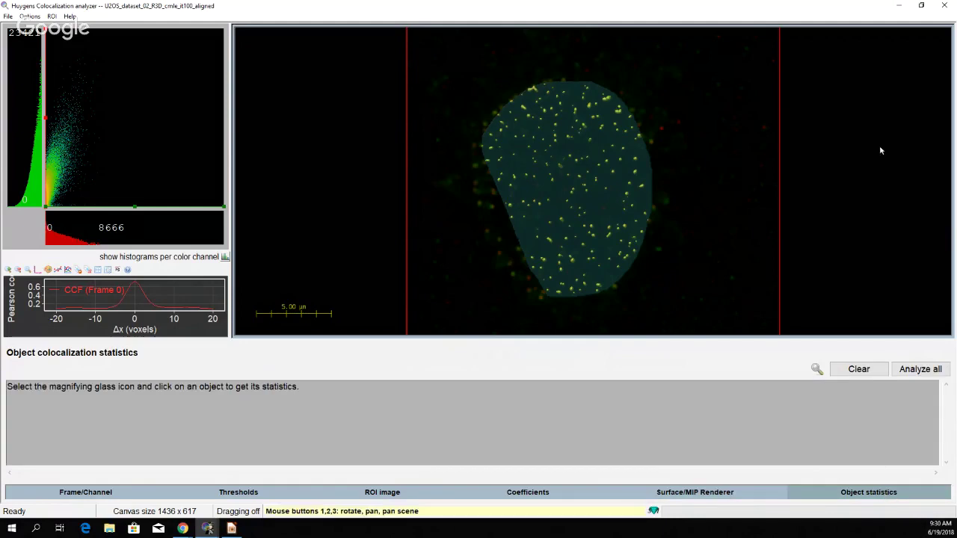
pyautogui.click(922, 371)
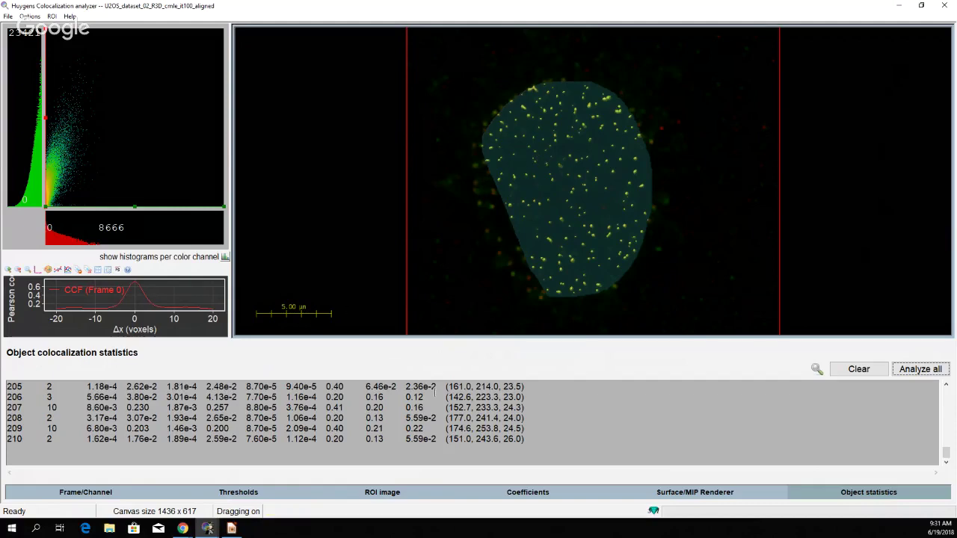
# Export the 3D colocalization map to the main Huygens window
pyautogui.click(7, 19)
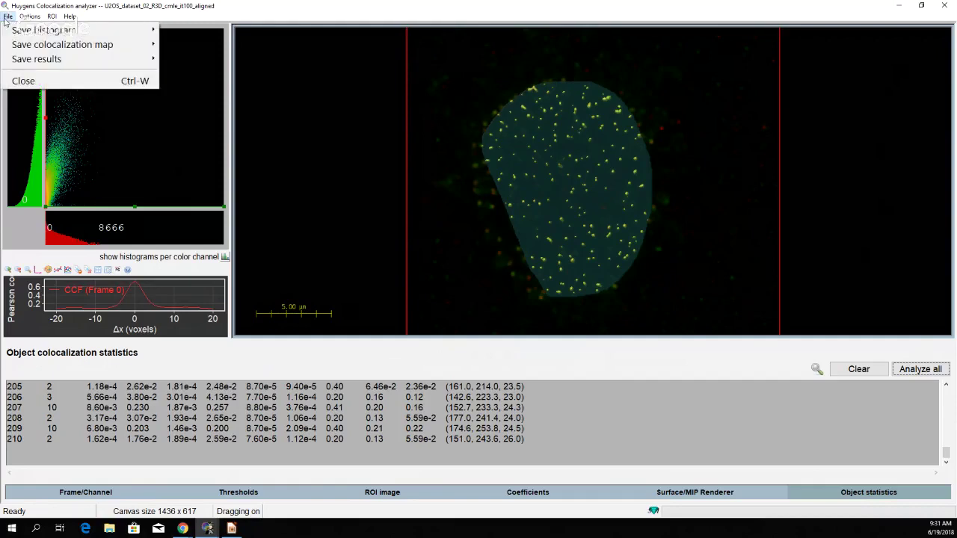
pyautogui.moveTo(39, 34)
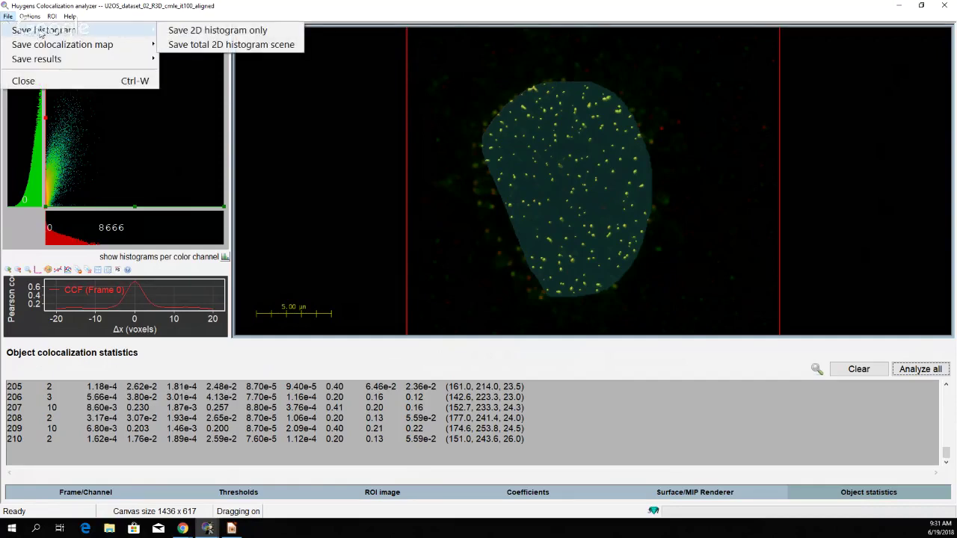
pyautogui.moveTo(60, 47)
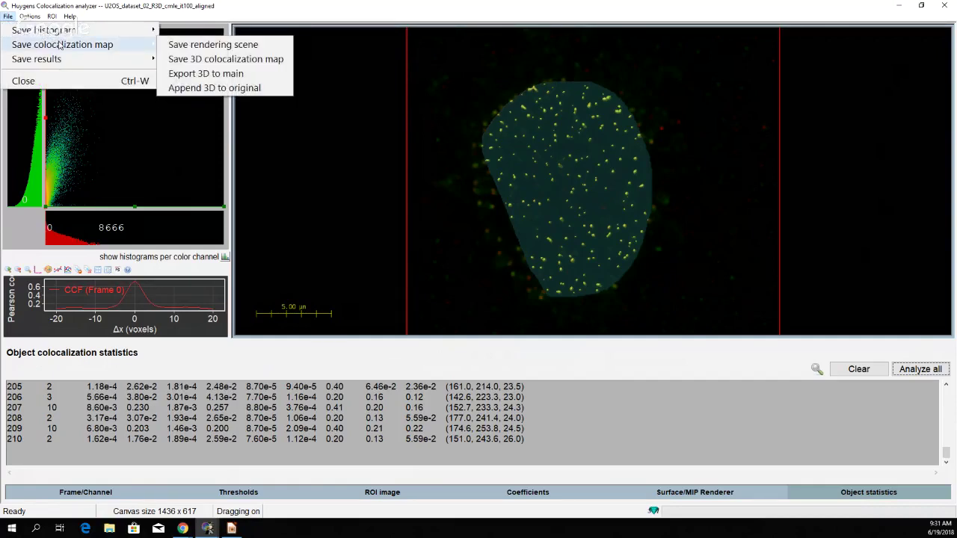
pyautogui.click(193, 74)
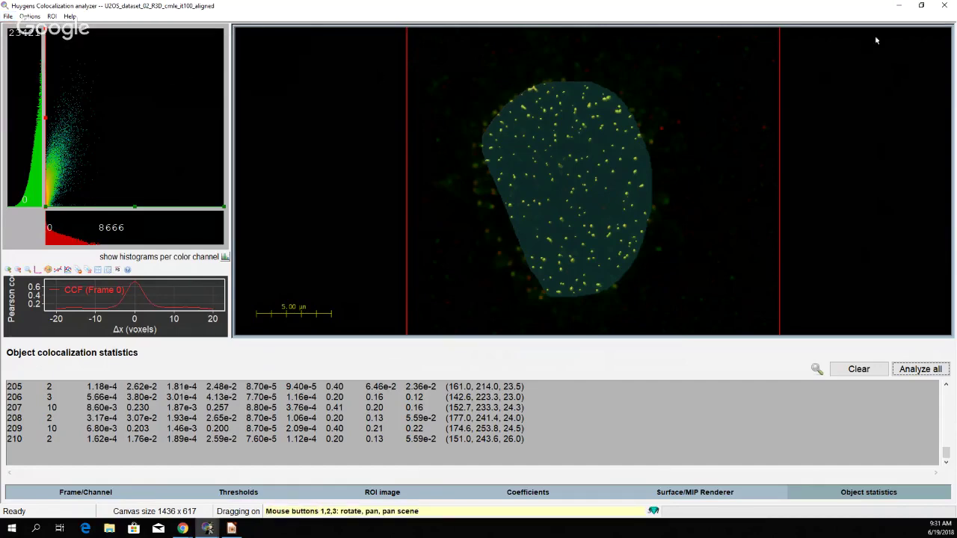
# Minimize the analyzer and rotate the exported colocalization map's thumbnail in the main window to inspect it
pyautogui.click(898, 5)
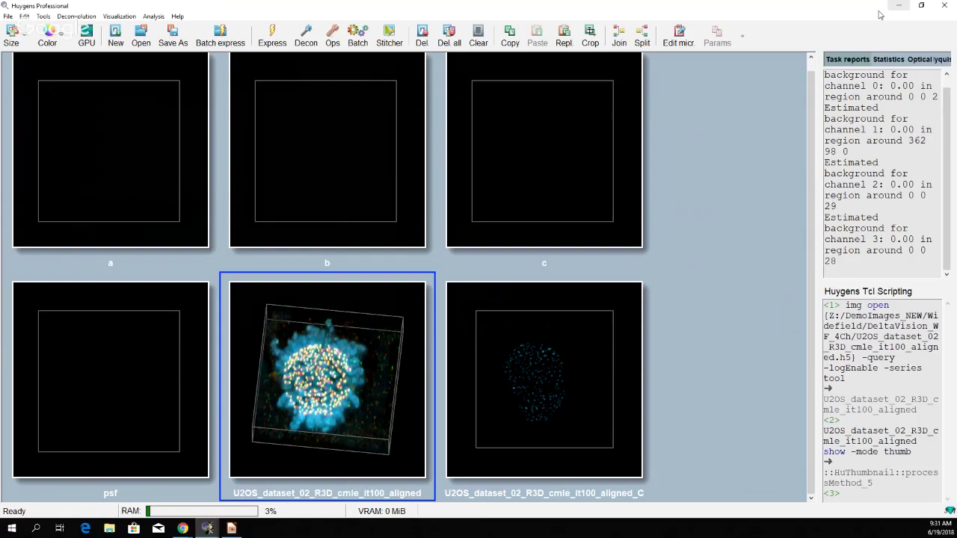
pyautogui.click(567, 314)
pyautogui.moveTo(567, 315); pyautogui.dragTo(632, 406)
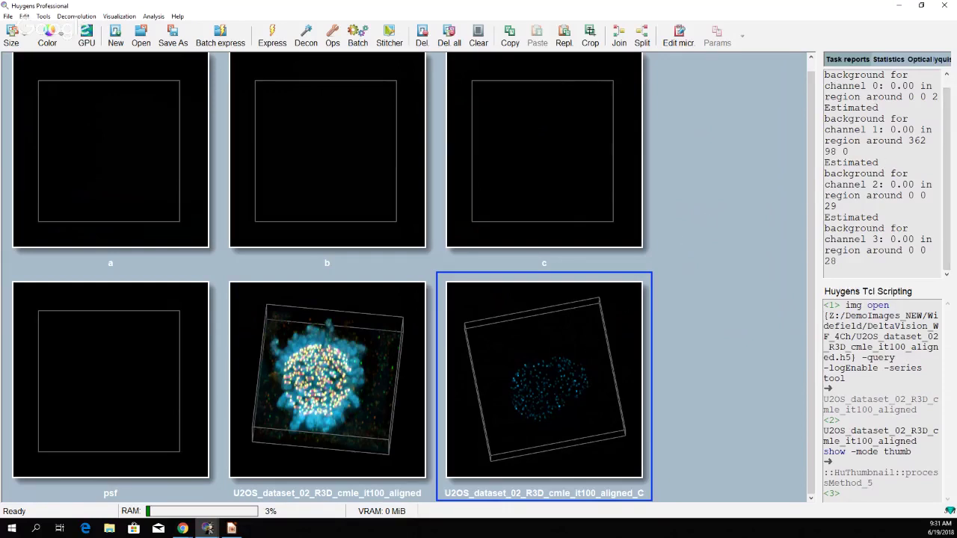
pyautogui.click(231, 528)
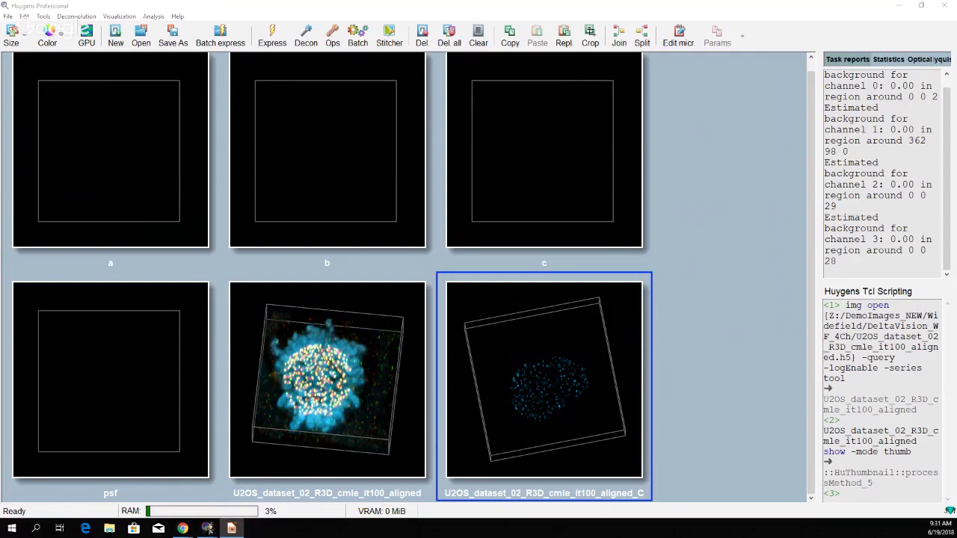